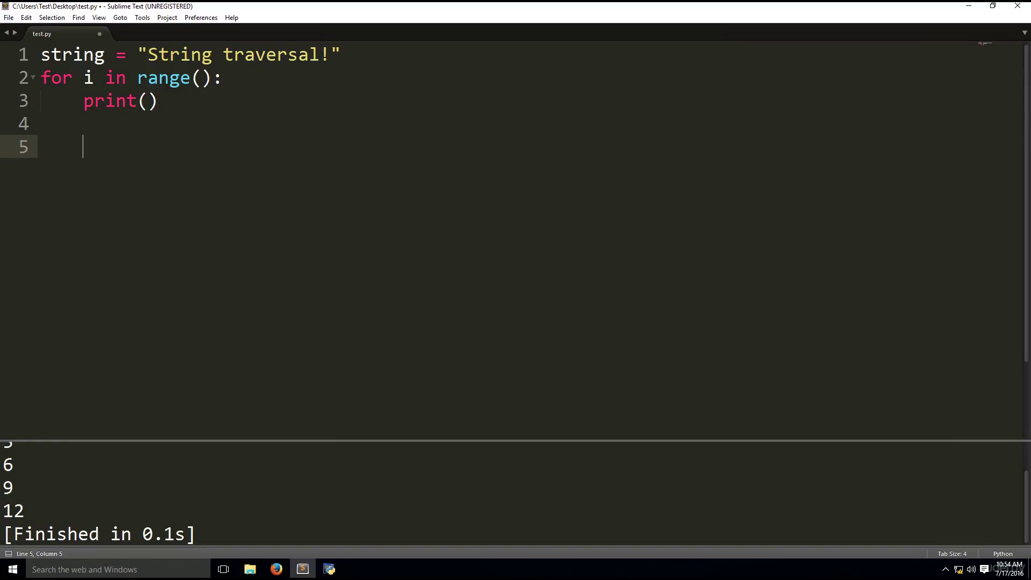
Fill the range() call on line 2 with len(string), accepting the autocomplete
left_click_drag(344, 54, 2, 60)
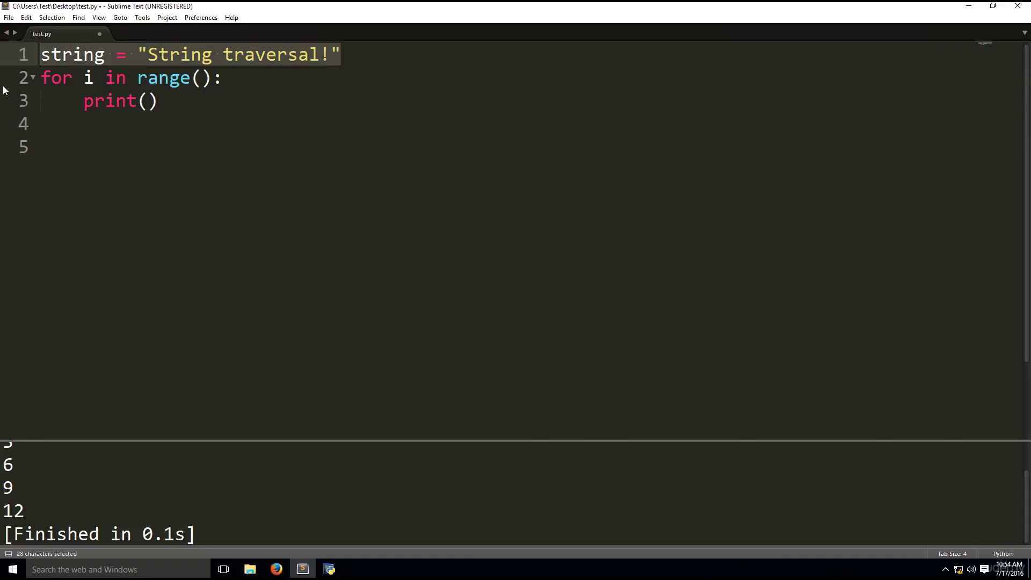
left_click(323, 105)
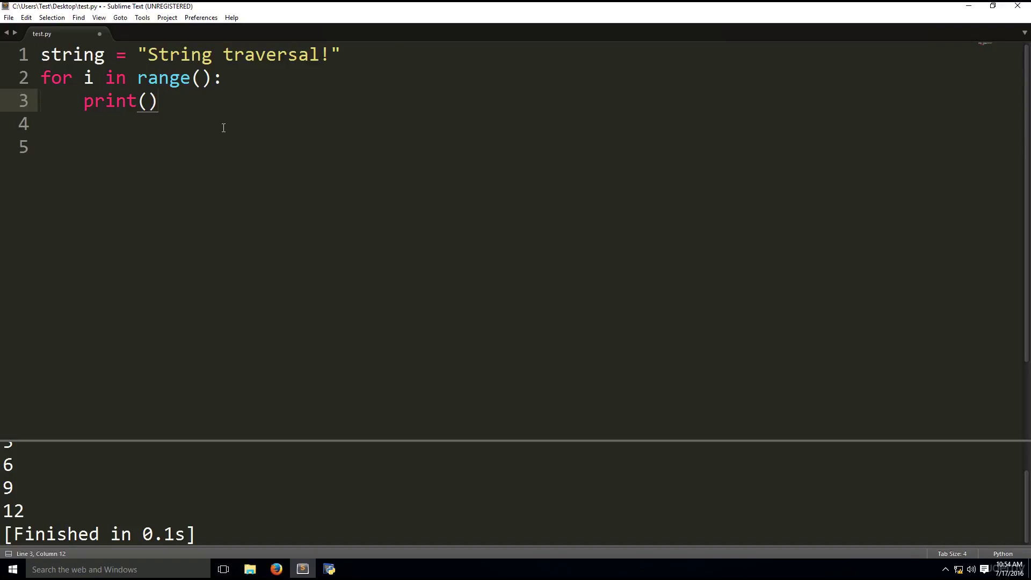
left_click(51, 78)
left_click_drag(52, 77, 105, 77)
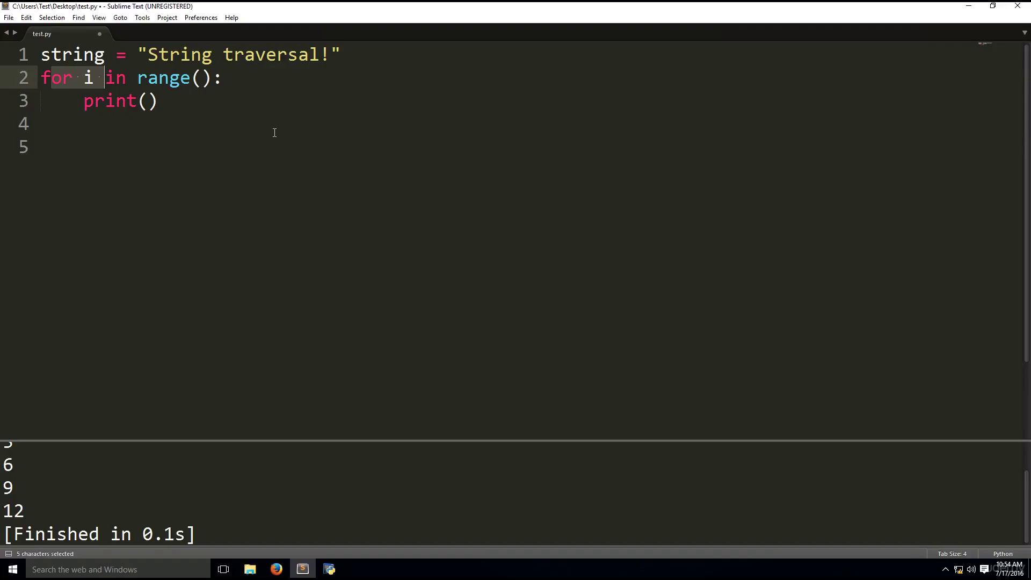
left_click(214, 121)
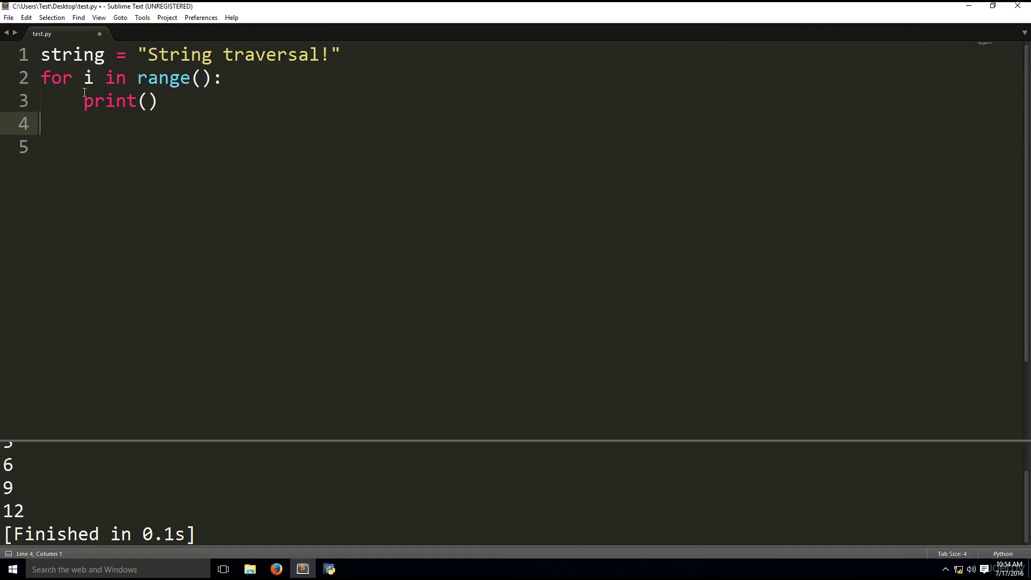
left_click(203, 78)
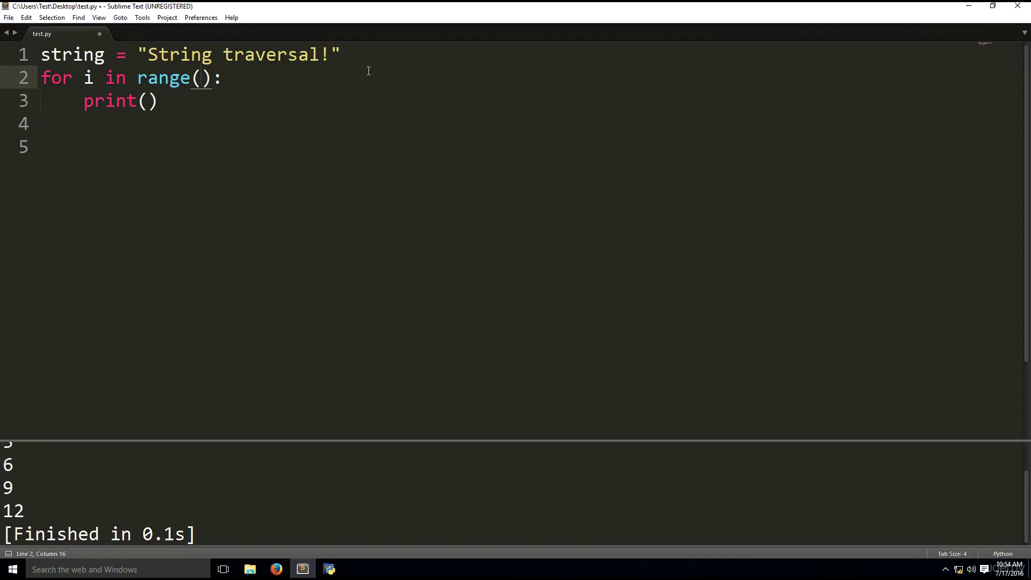
type("le")
type("n(")
type("str")
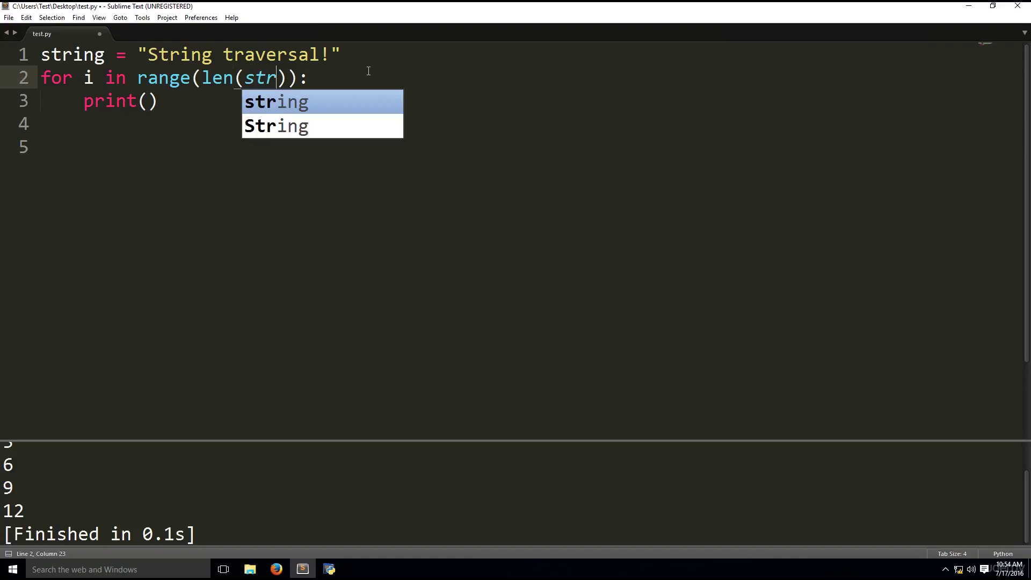
key("Tab")
Make line 3 print string[i]
key("Up")
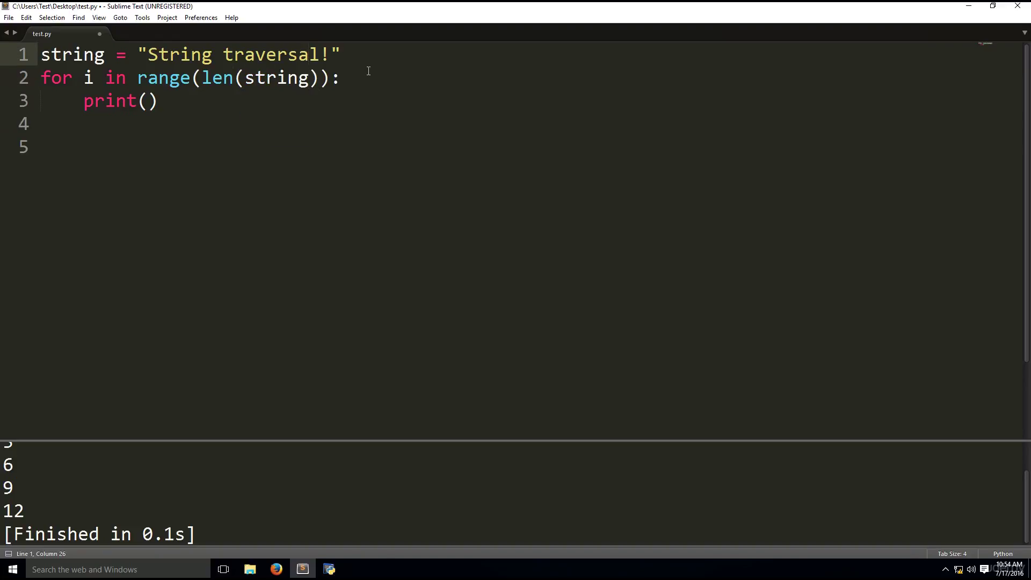
key("Down")
key("Down")
key("Left")
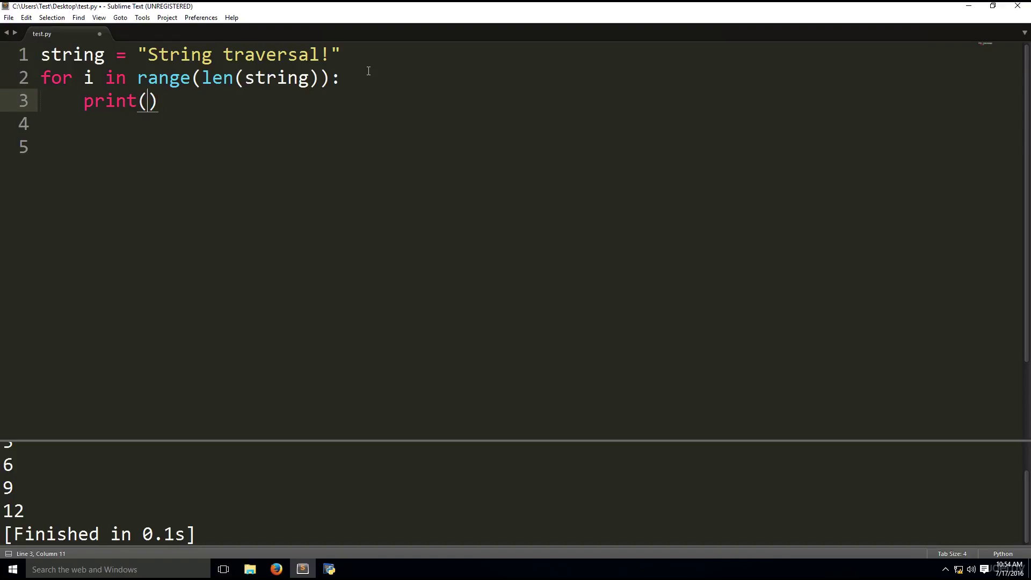
type("string")
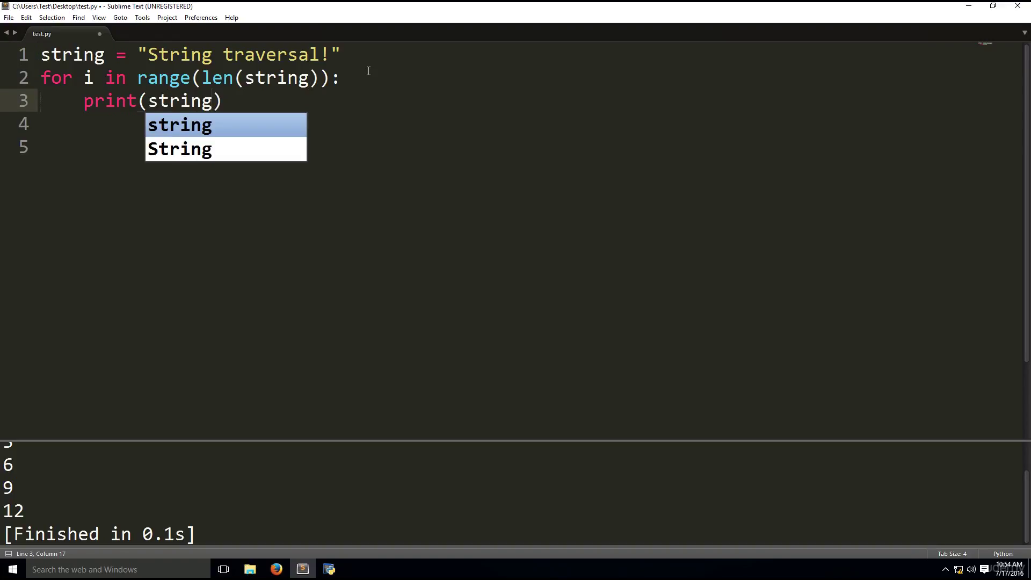
type("[]")
key("Left")
type("i")
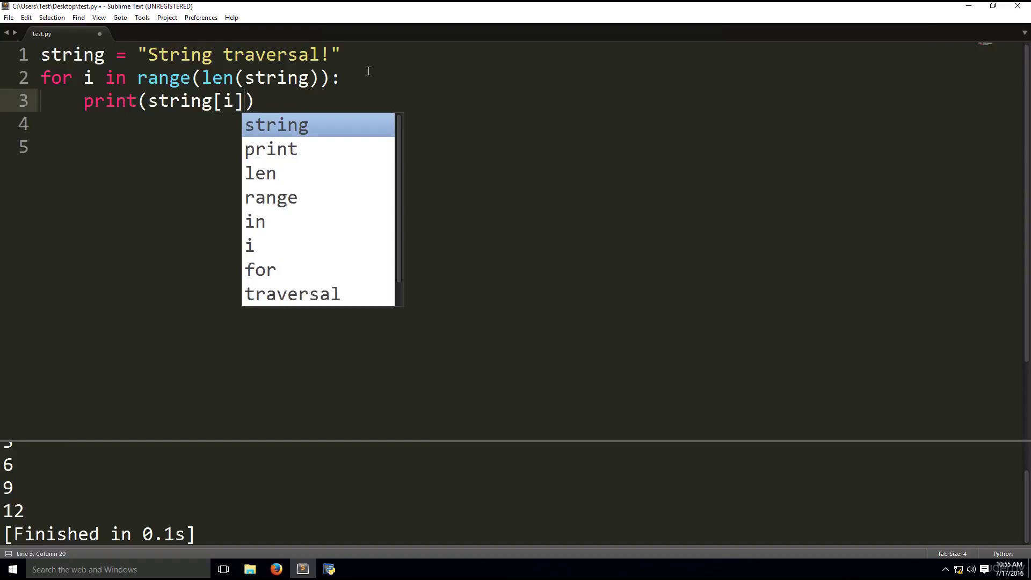
key("Left")
key("Left")
key("Right")
key("Right")
key("Left")
key("Left")
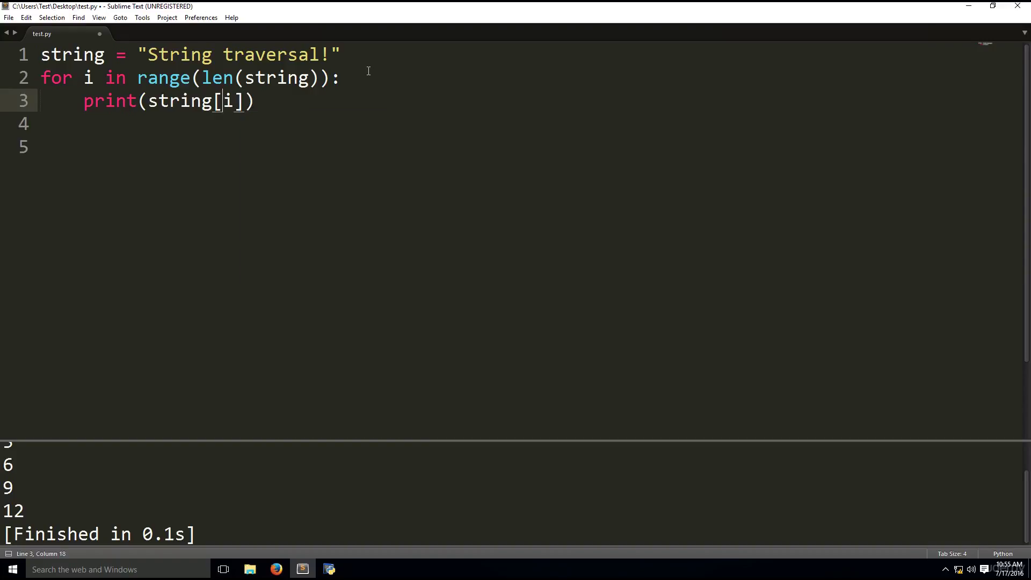
key("Right")
Build test.py to print 'String traversal!' one character per line, then review the loop lines
key("ctrl+b")
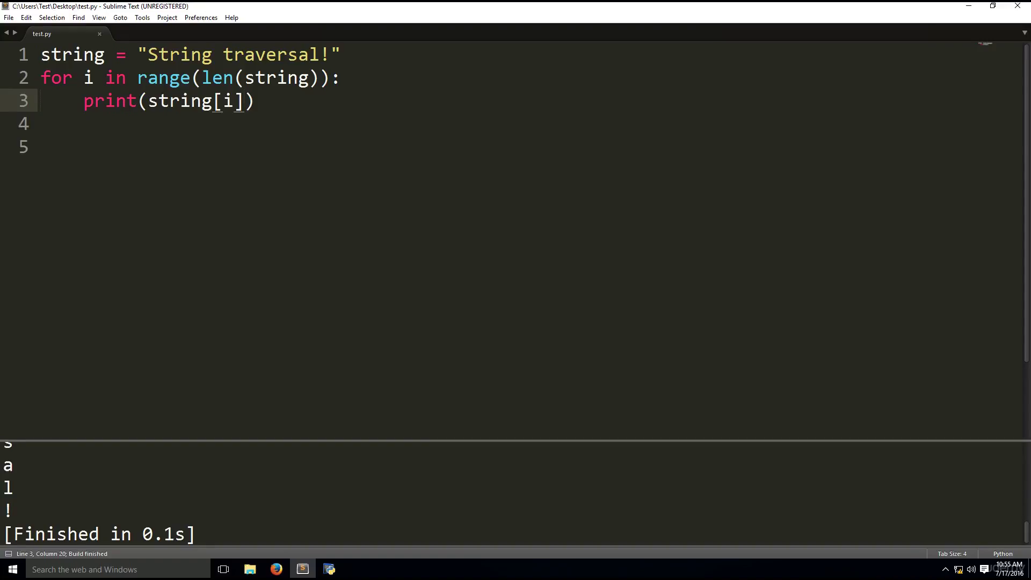
scroll(137, 494, "up", 5)
scroll(130, 494, "up", 5)
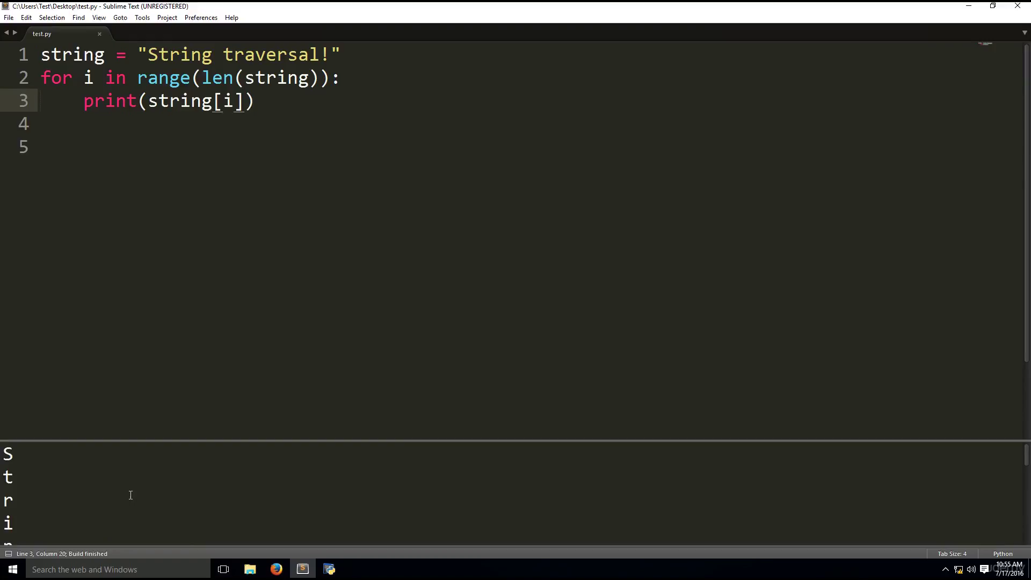
scroll(130, 495, "down", 2)
scroll(130, 494, "down", 2)
scroll(131, 494, "down", 3)
scroll(130, 495, "down", 3)
scroll(130, 495, "up", 2)
scroll(130, 495, "up", 1)
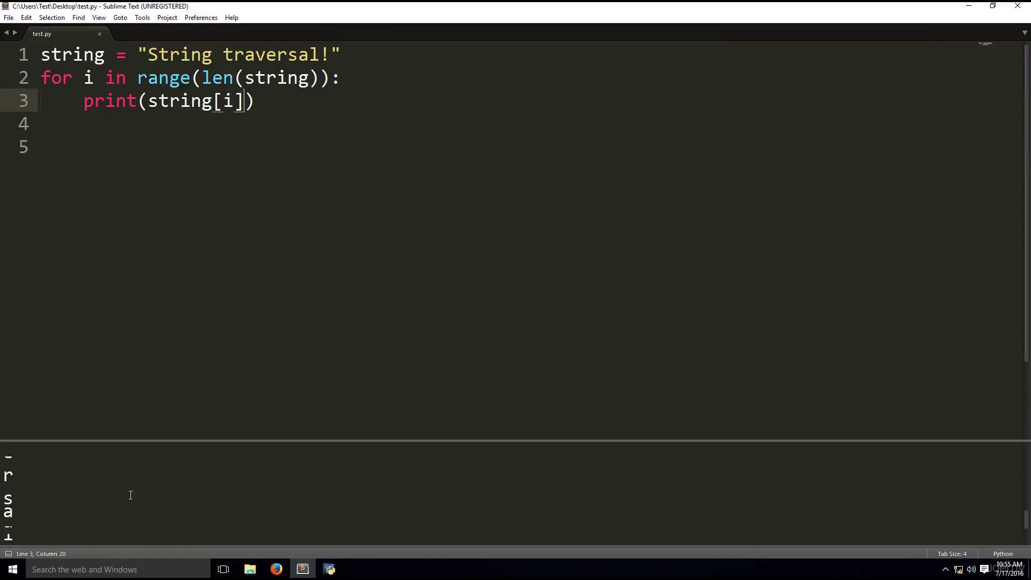
scroll(131, 495, "up", 5)
key("Right")
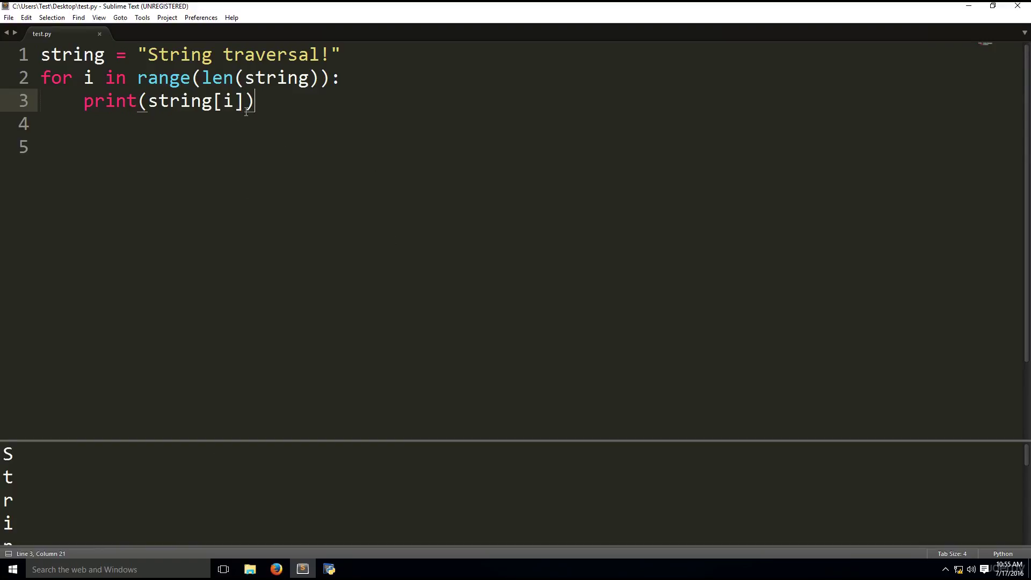
left_click_drag(257, 100, 3, 77)
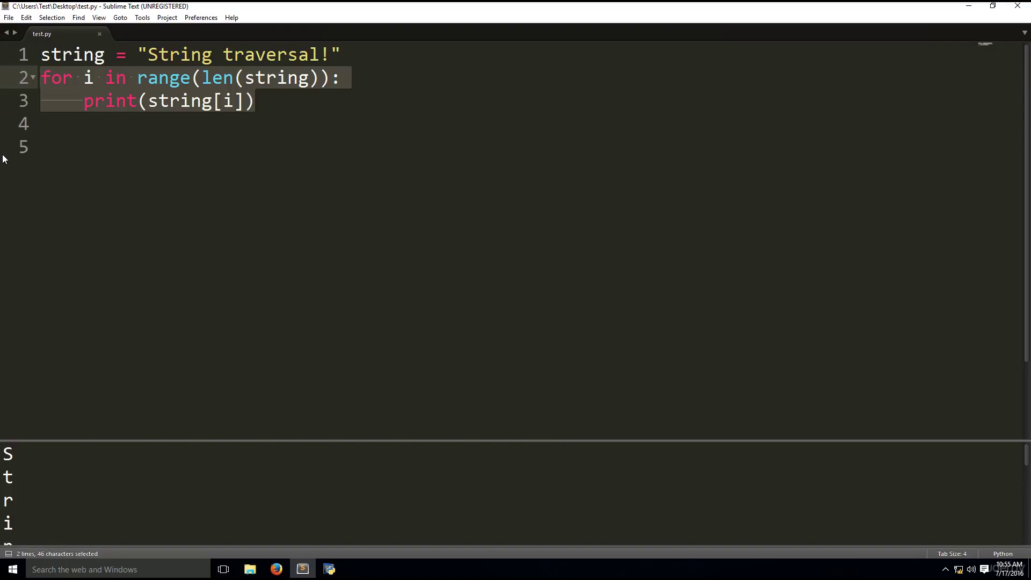
left_click(365, 114)
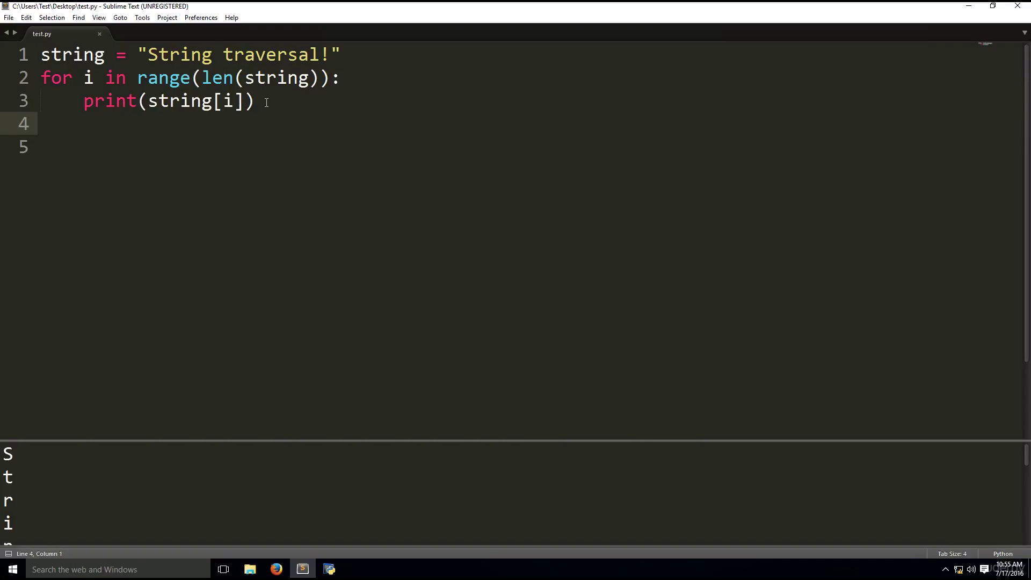
Replace the indexed loop with 'for char in string:' and print(char), then build
left_click_drag(267, 102, 46, 79)
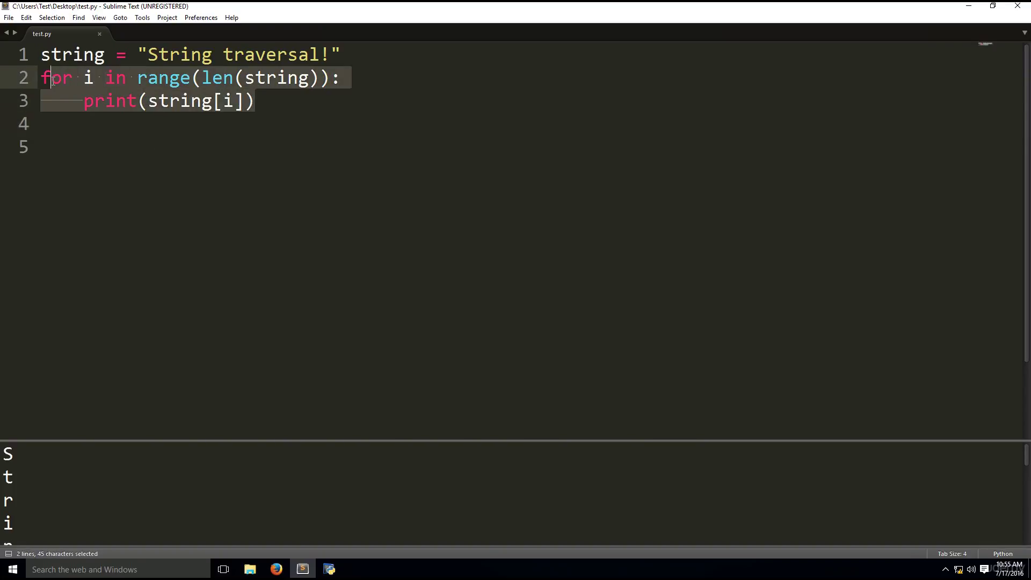
key("BackSpace")
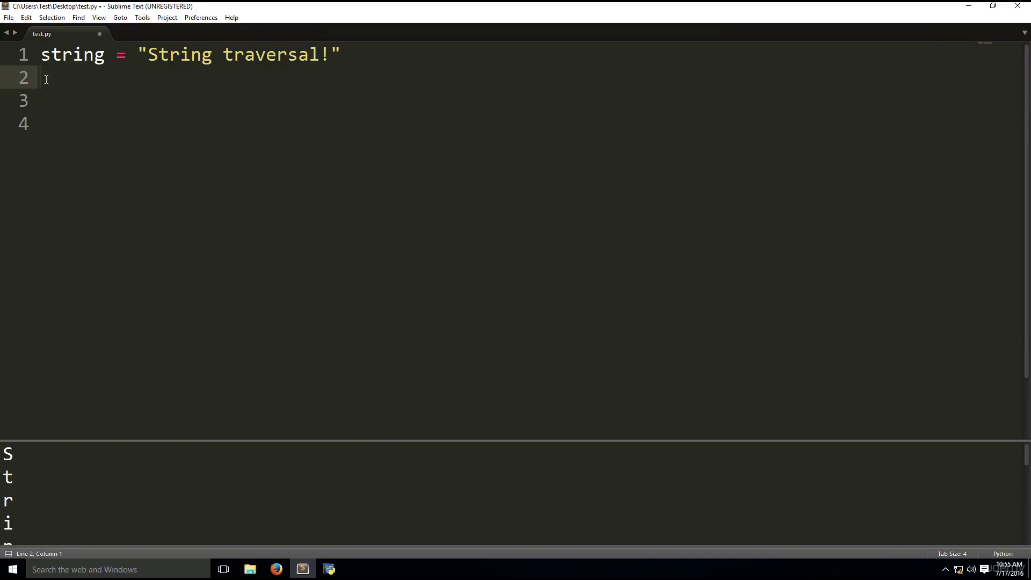
type("for i")
key("BackSpace")
key("BackSpace")
type("char ")
type("in")
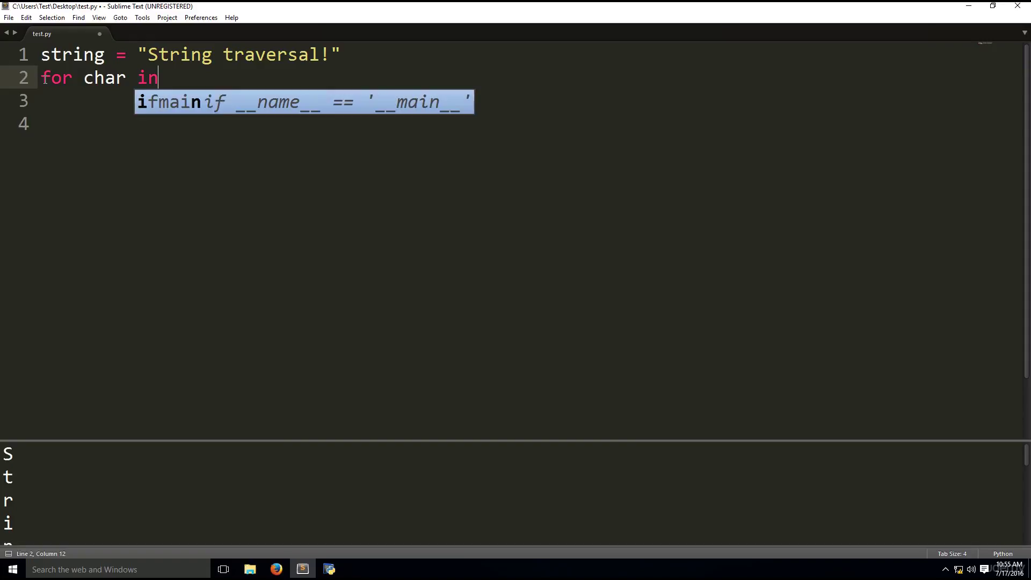
type(" string")
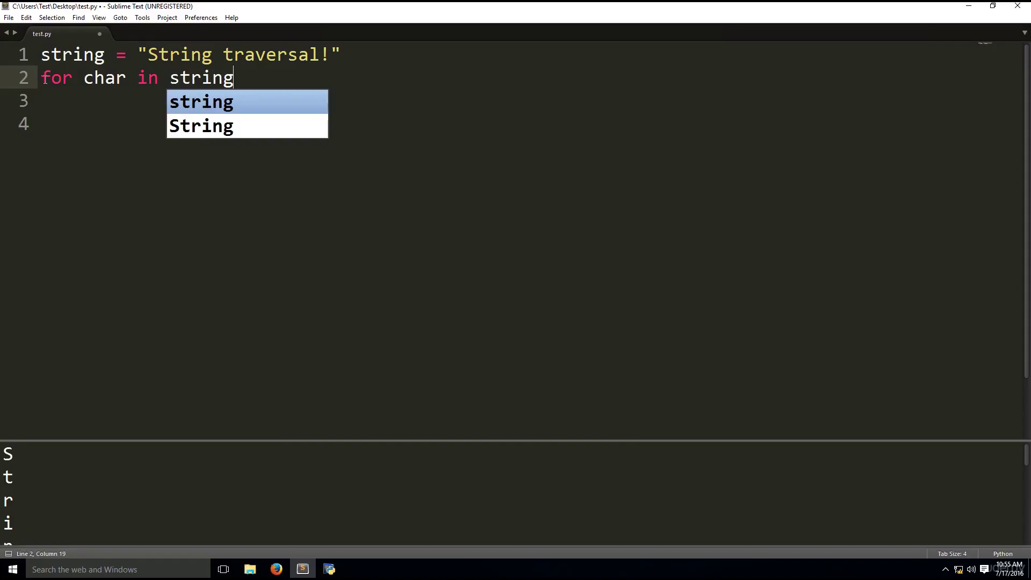
type(":")
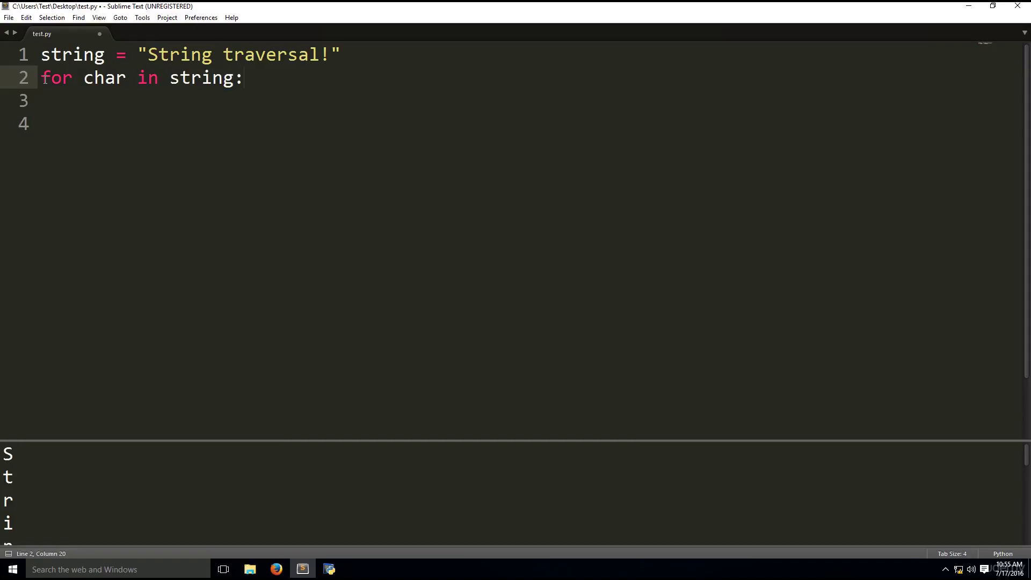
key("Return")
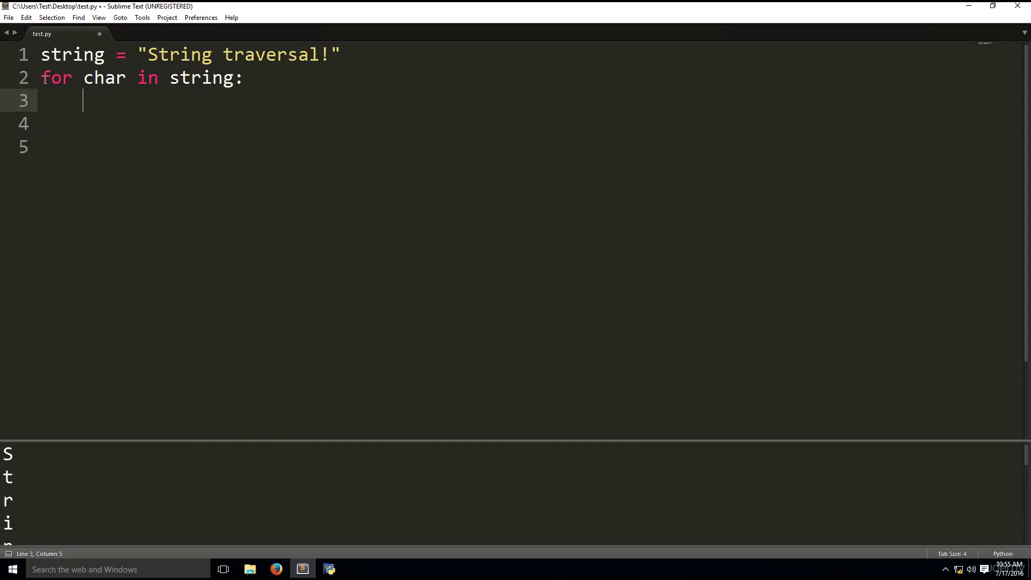
type("print")
type("(char")
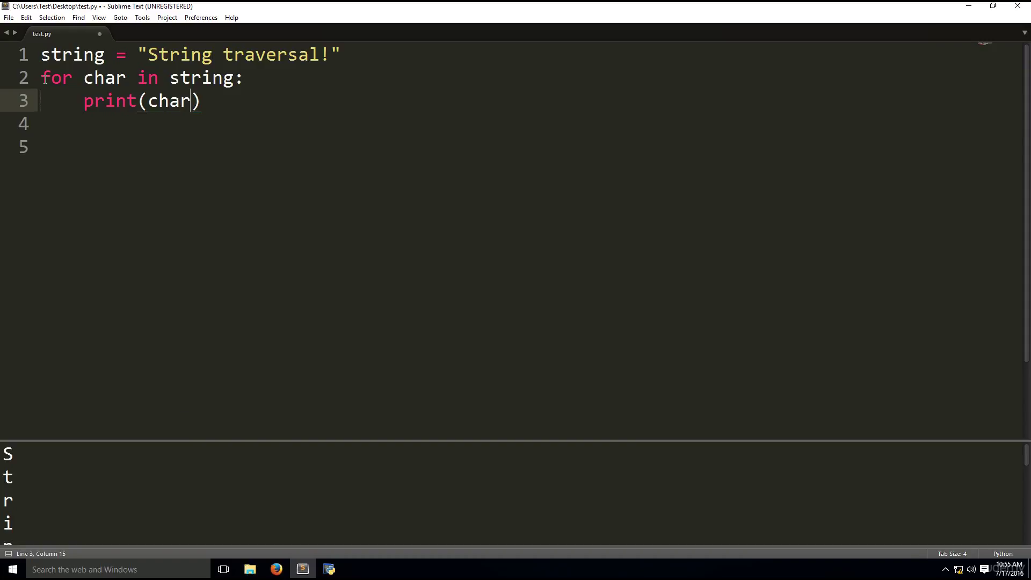
key("ctrl+b")
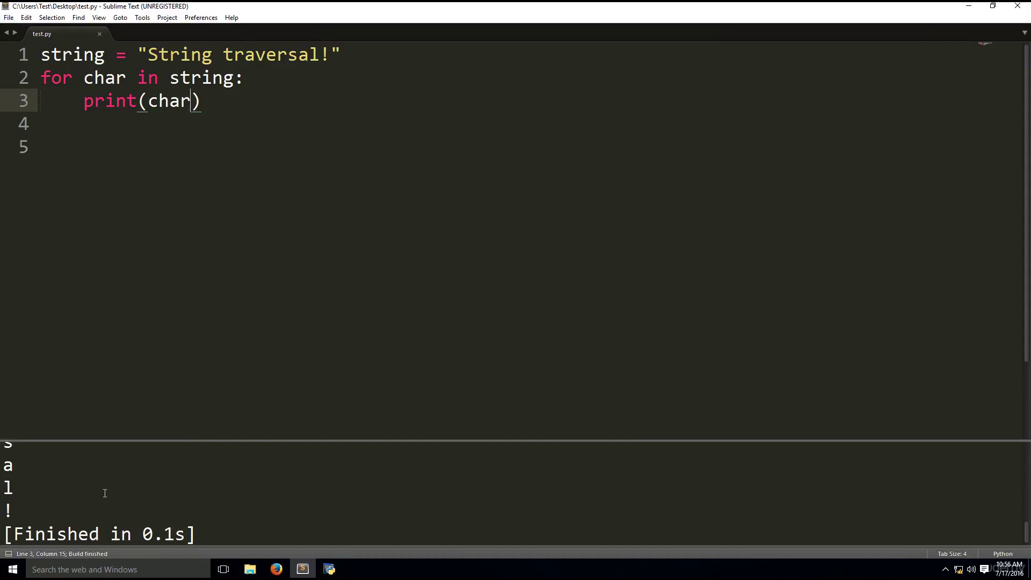
scroll(105, 493, "up", 3)
scroll(105, 493, "up", 2)
scroll(104, 493, "down", 2)
scroll(156, 497, "up", 2)
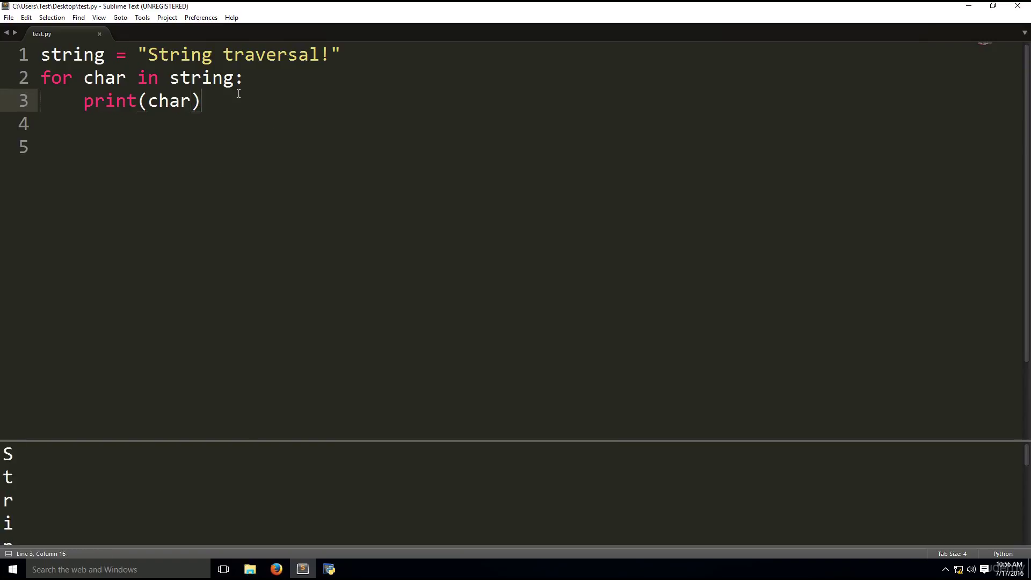
Undo back to the original loop, retype the direct char loop, and save test.py
left_click_drag(211, 102, 103, 80)
key("ctrl+z")
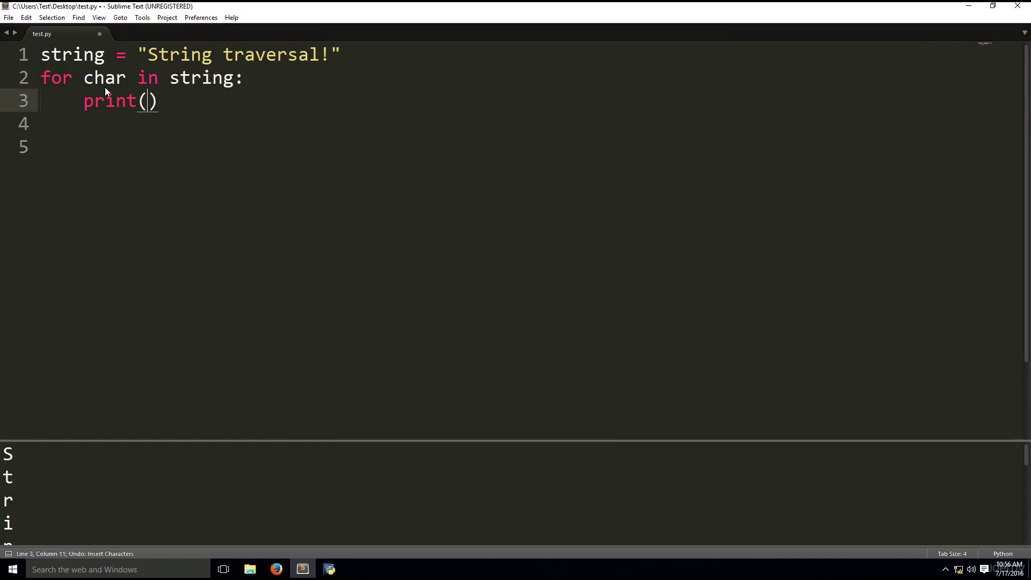
key("ctrl+z")
key("ctrl+z")
key("ctrl+z")
key("ctrl+z")
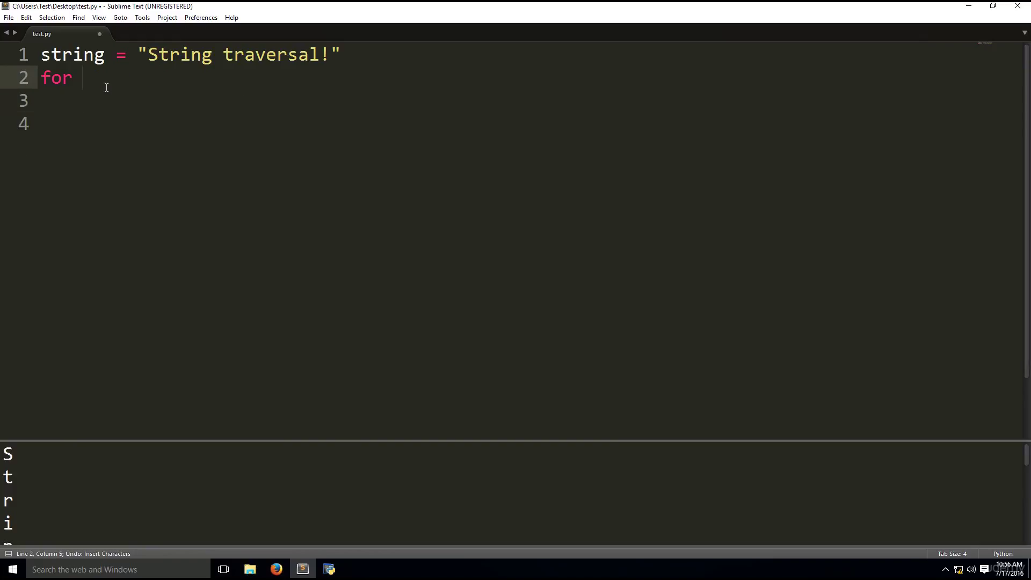
key("ctrl+z")
key("ctrl+z")
key("ctrl+z")
key("ctrl+z")
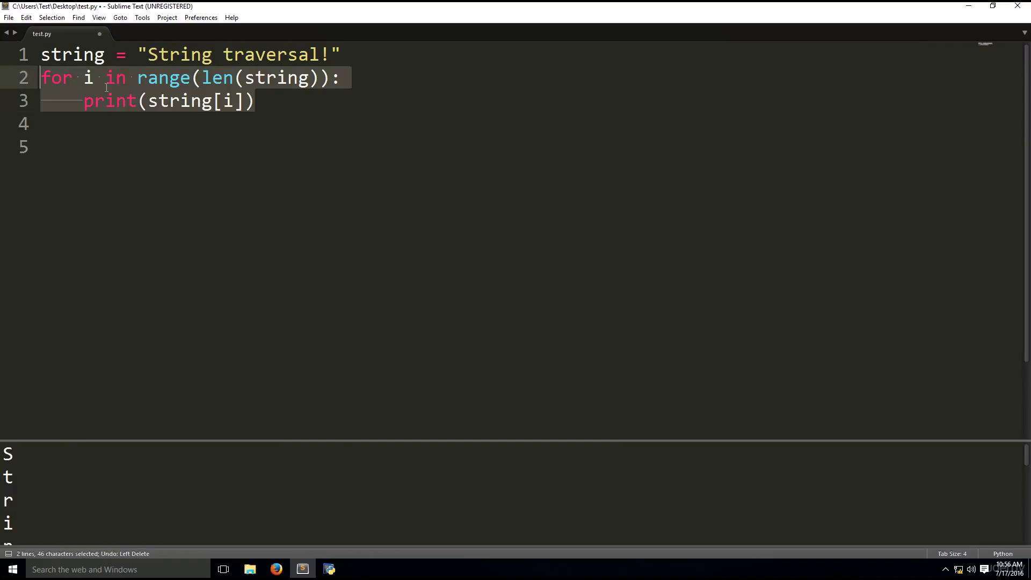
key("BackSpace")
type("for")
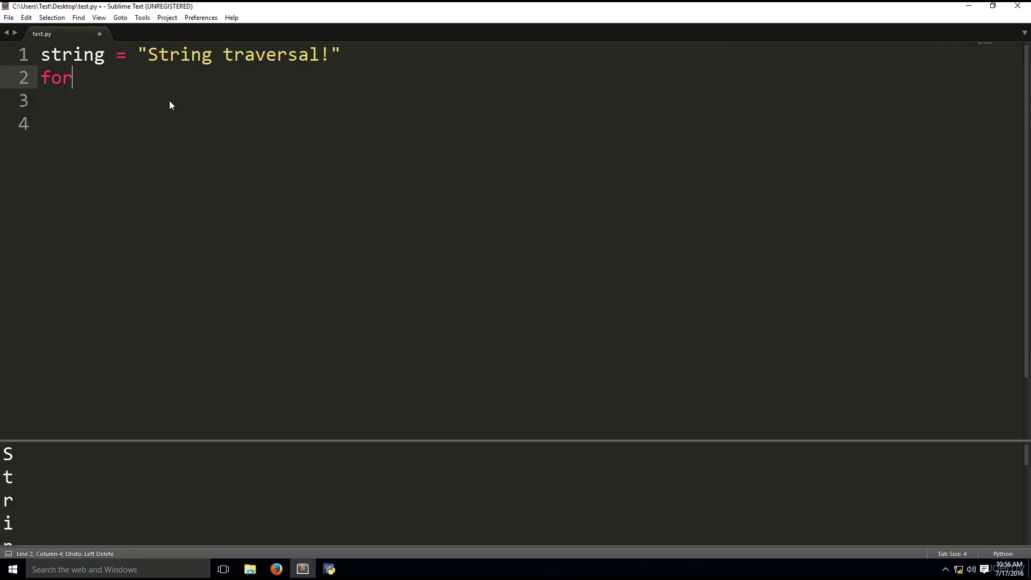
type(" i")
key("BackSpace")
type("char ")
type("in string:")
key("Return")
type("print")
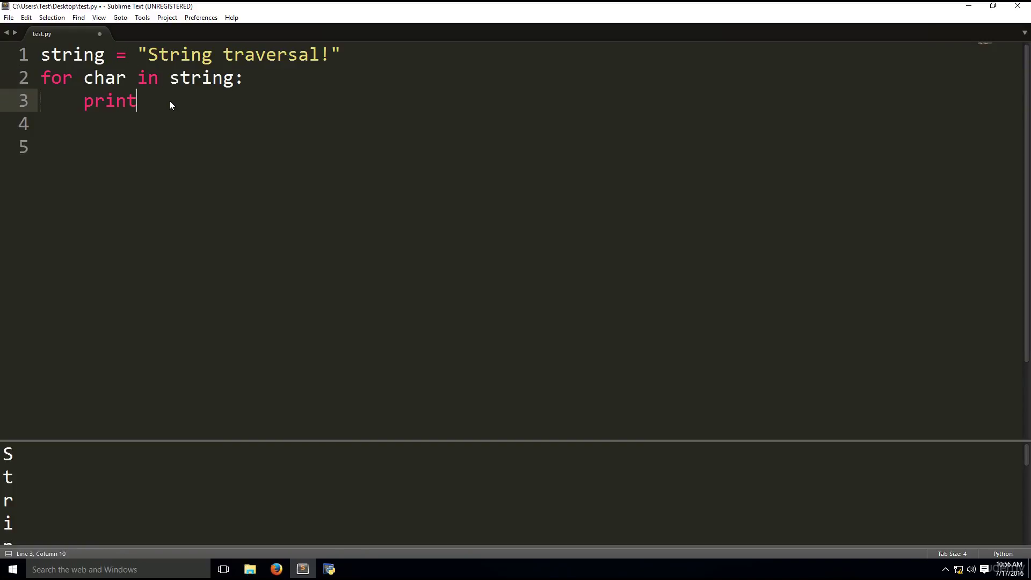
type("(char")
key("ctrl+s")
scroll(228, 162, "down", 2)
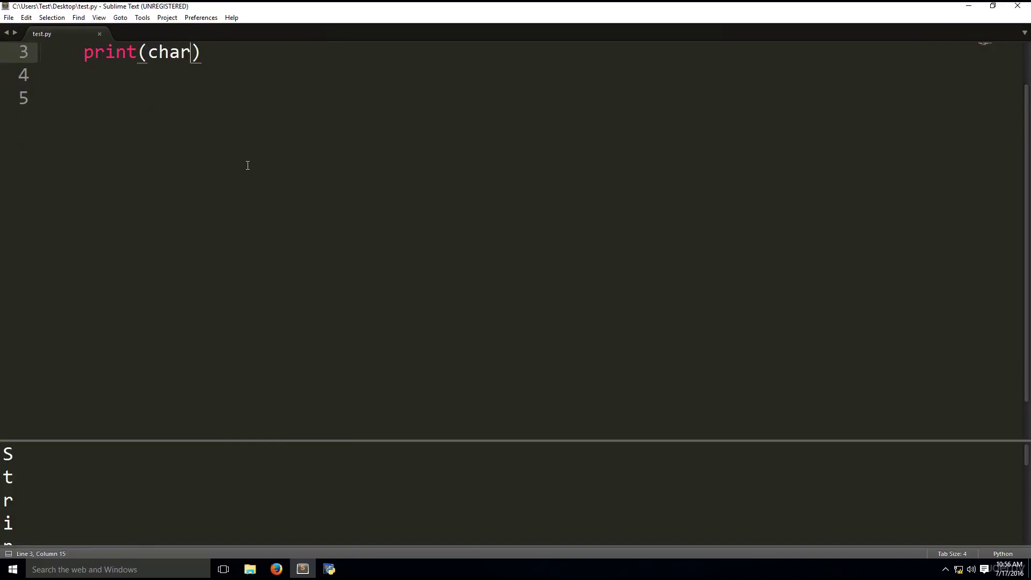
scroll(227, 161, "up", 1)
scroll(227, 161, "down", 2)
scroll(228, 161, "up", 3)
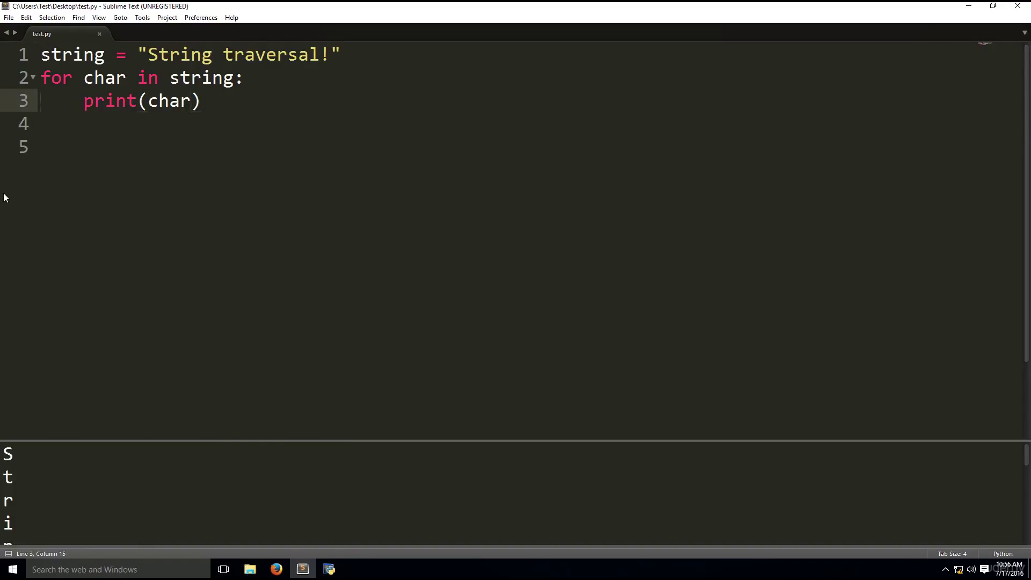
scroll(230, 243, "down", 3)
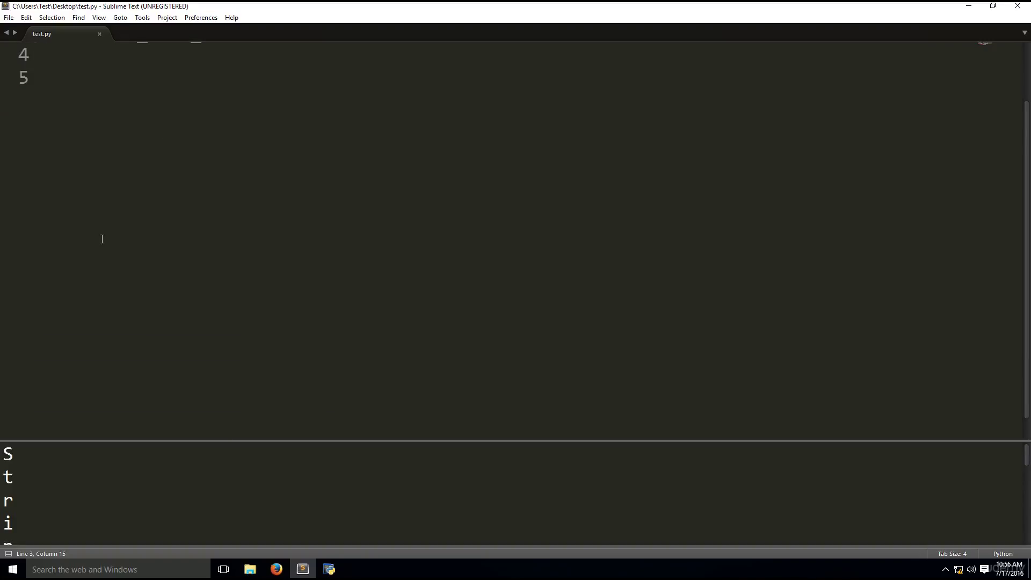
scroll(102, 239, "up", 3)
Clear the file and write 'for i in range(3):' with an indented line below
left_click_drag(319, 207, 3, 42)
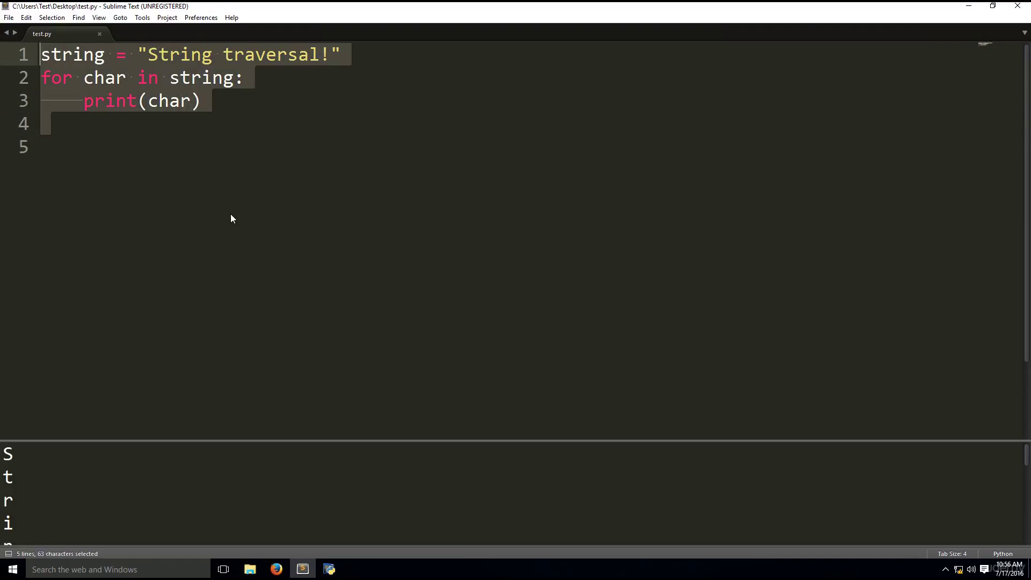
key("BackSpace")
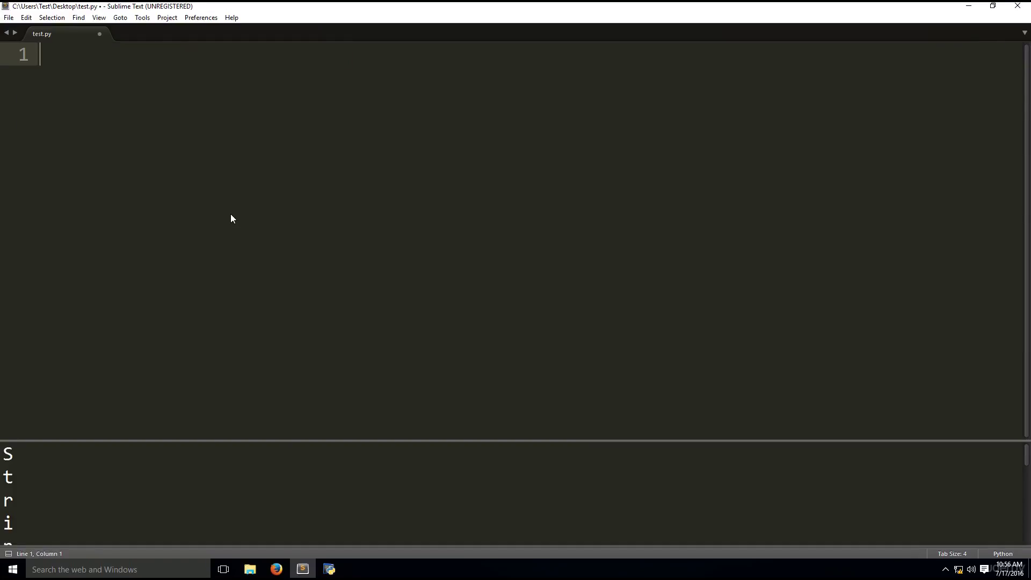
type("for")
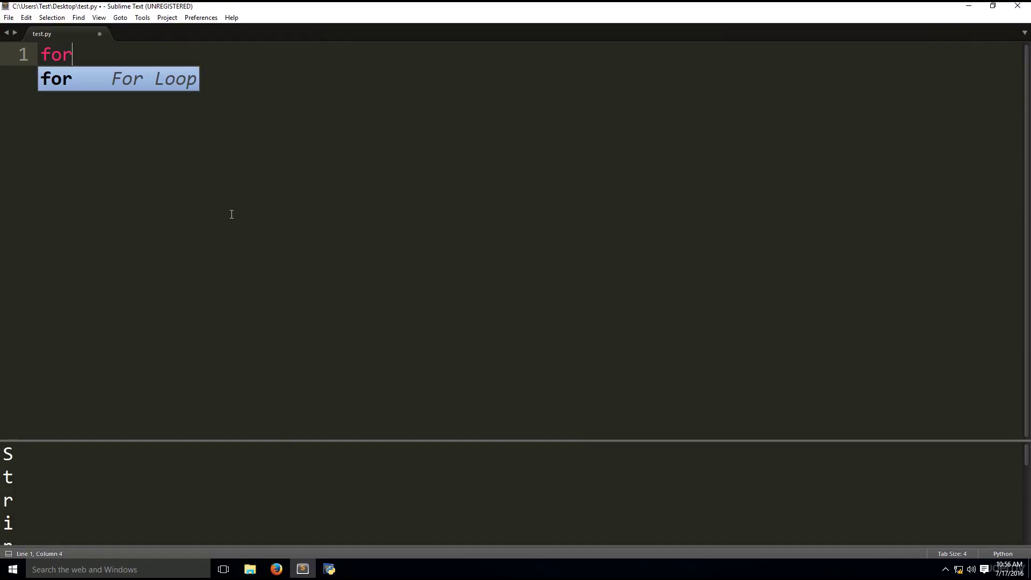
type(" i in ")
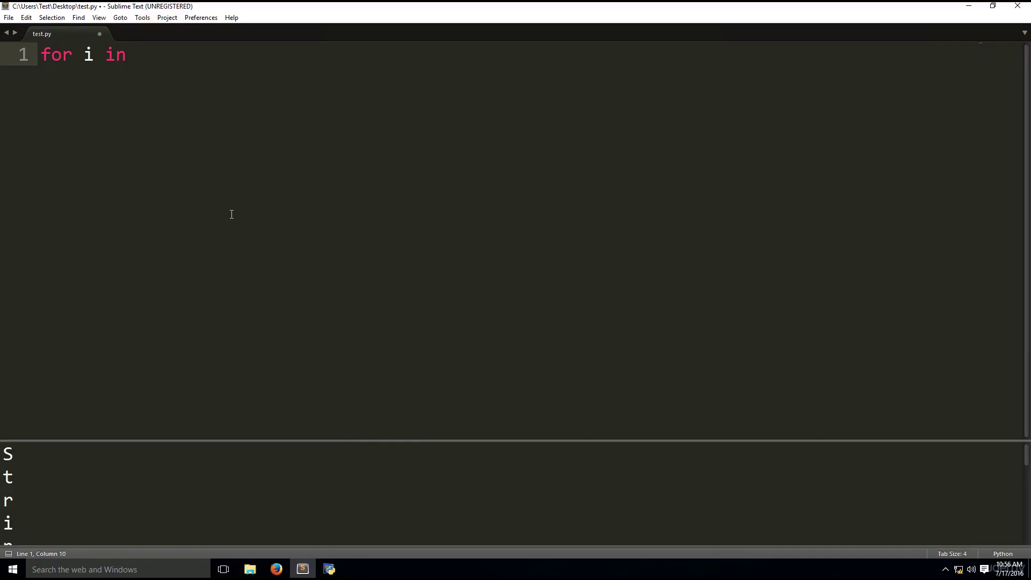
type("rage")
key("BackSpace")
key("BackSpace")
type("nge(3")
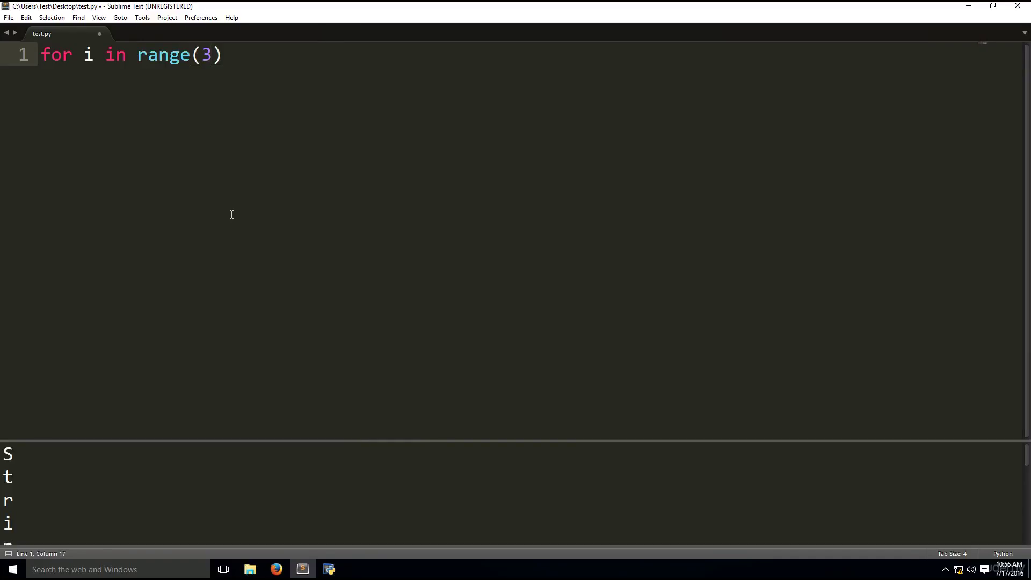
key("Right")
key("Return")
key("Tab")
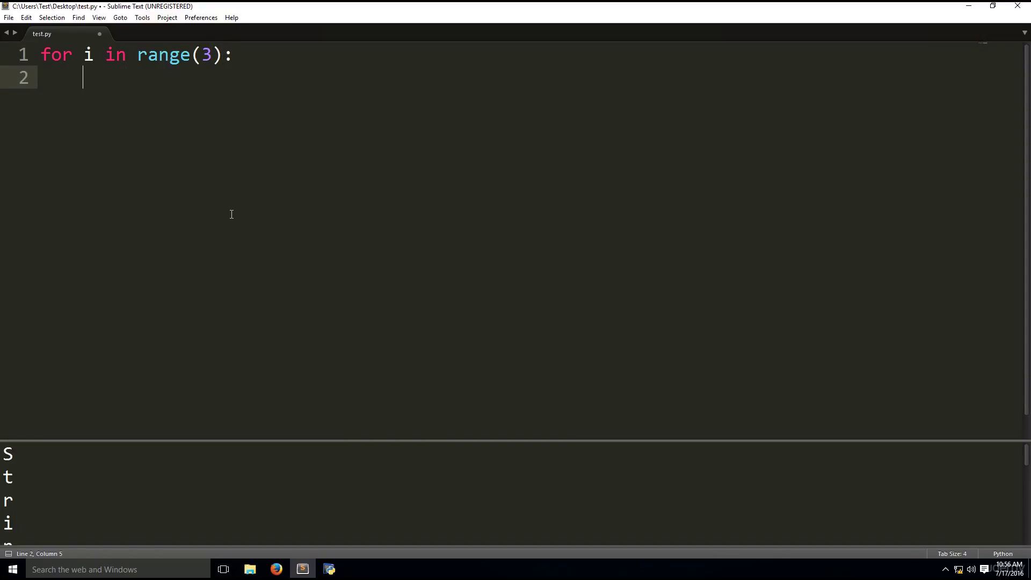
type("for ")
type("j ")
type("i range")
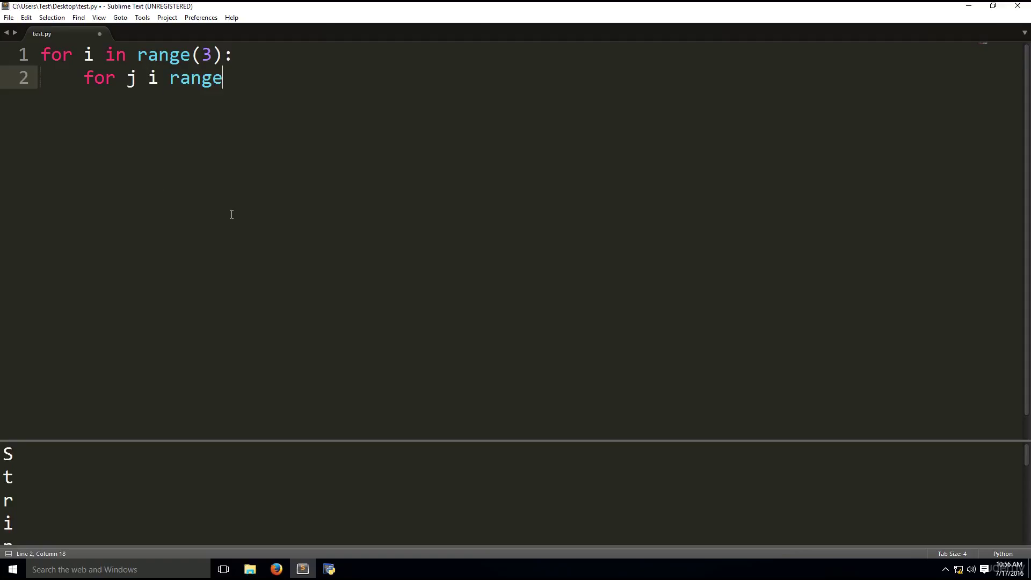
type("(")
Correct line 2 to read 'for j in range(2):'
key("Left")
key("Left")
key("Left")
key("Left")
key("Left")
key("Left")
type("n")
key("Right")
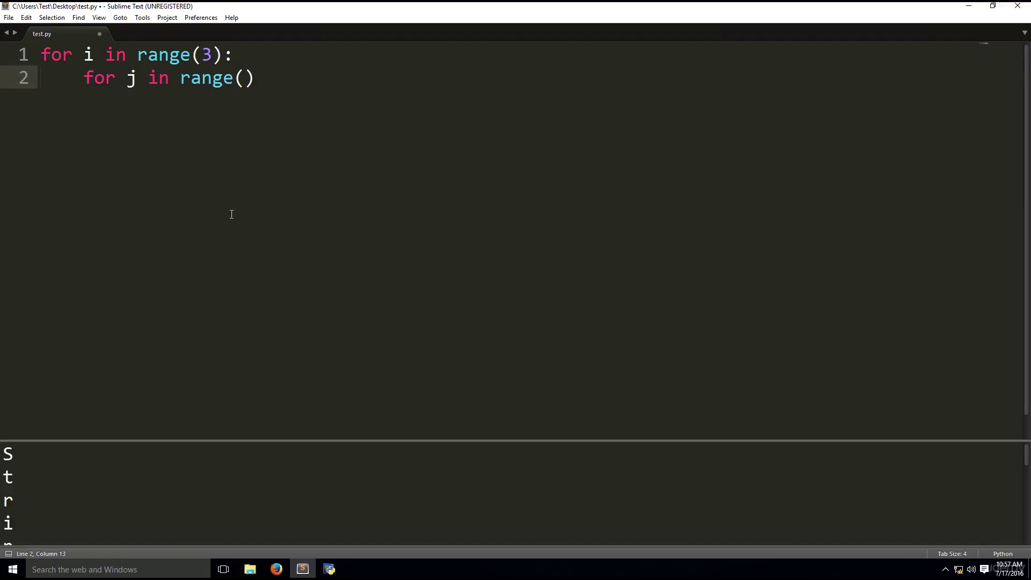
key("Right")
key("Right")
key("Right")
key("Right")
key("Right")
type("2")
key("Right")
key("Left")
key("BackSpace")
key("Right")
type("2")
key("Right")
type(":")
Add an indented print(j) body under the inner loop
key("Return")
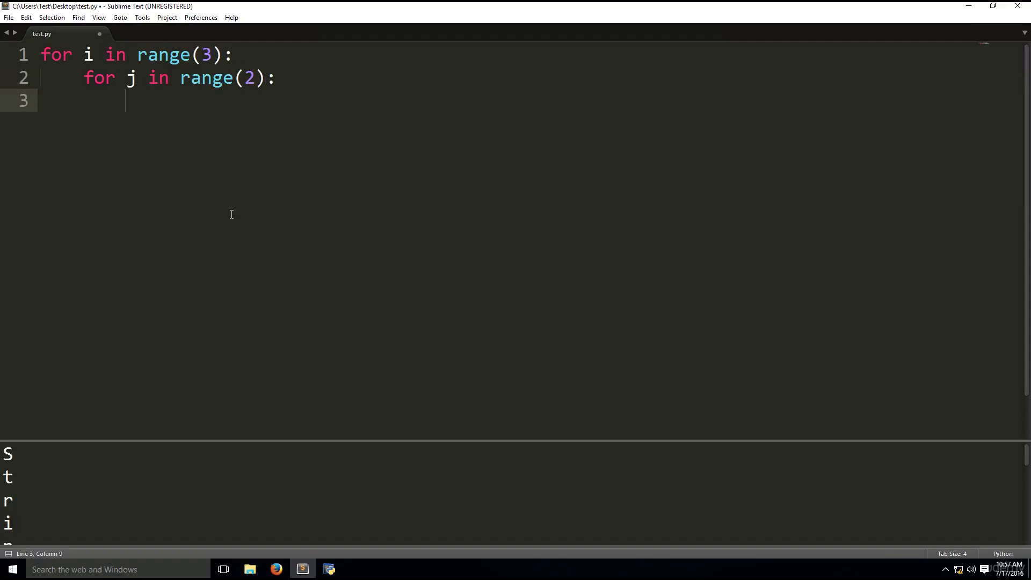
key("Tab")
key("BackSpace")
type("priny")
key("BackSpace")
type("t")
type("j")
key("BackSpace")
type("(j")
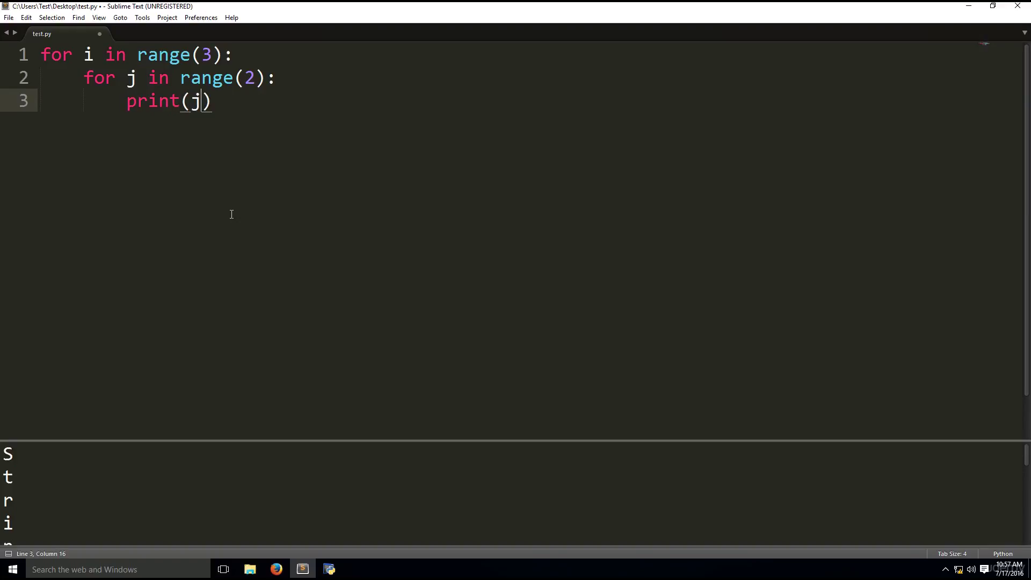
key("Right")
Build test.py to output alternating 0 and 1 values, ending with '[Finished in 0.1s]'
key("ctrl+b")
scroll(120, 505, "up", 3)
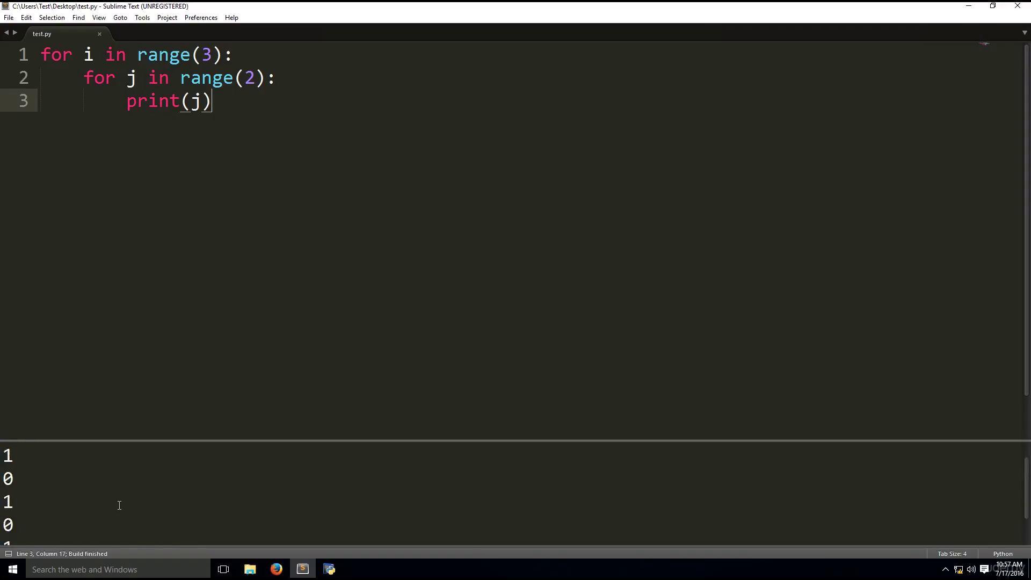
scroll(119, 505, "down", 2)
scroll(120, 483, "up", 2)
scroll(93, 458, "down", 2)
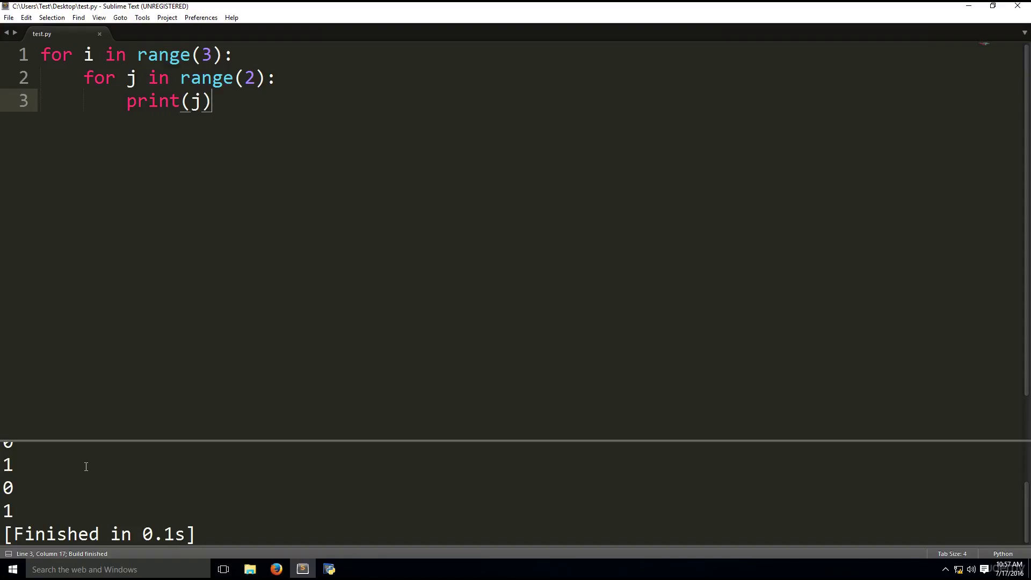
scroll(85, 468, "up", 2)
scroll(85, 467, "down", 2)
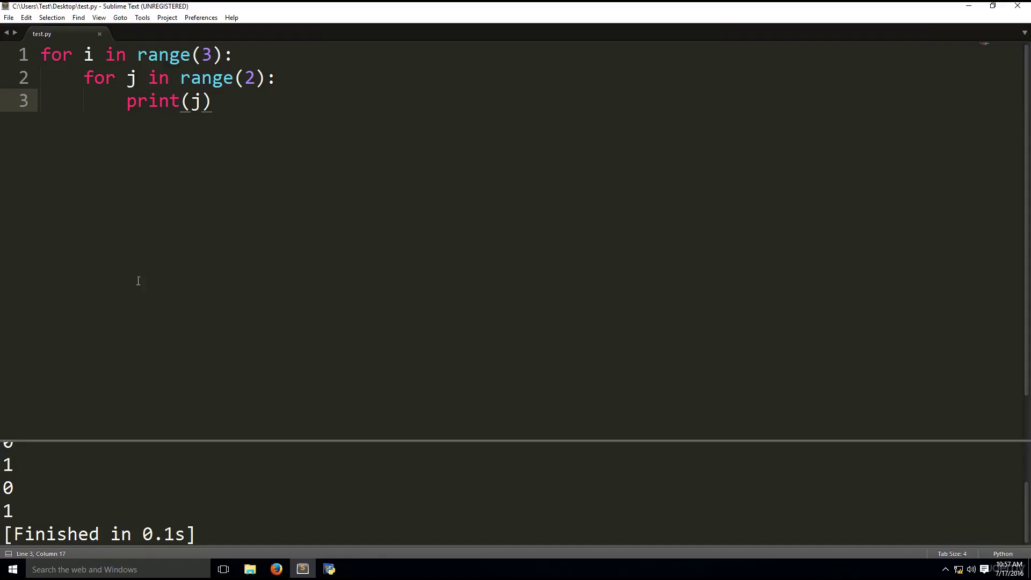